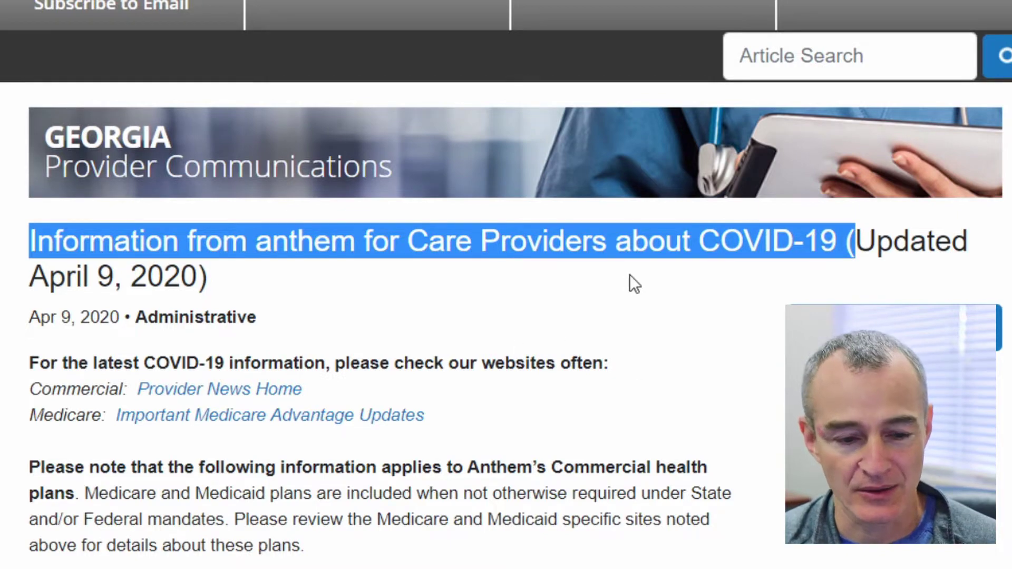
Search the Anthem COVID-19 provider article for "therapy" and enlarge the section on telehealth codes for physical, occupational and speech therapies.
scroll(557, 326, "down", 8)
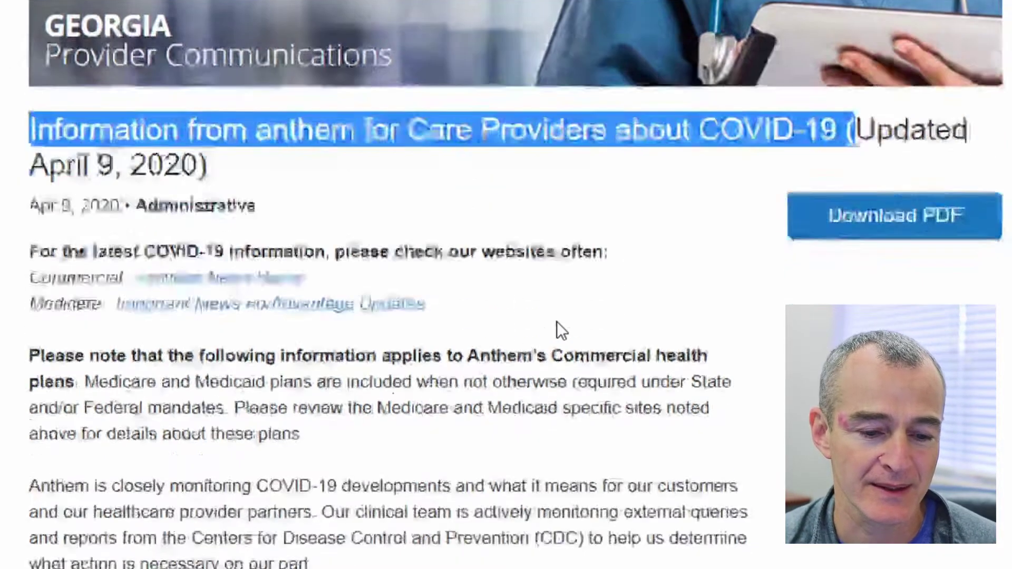
scroll(557, 322, "down", 6)
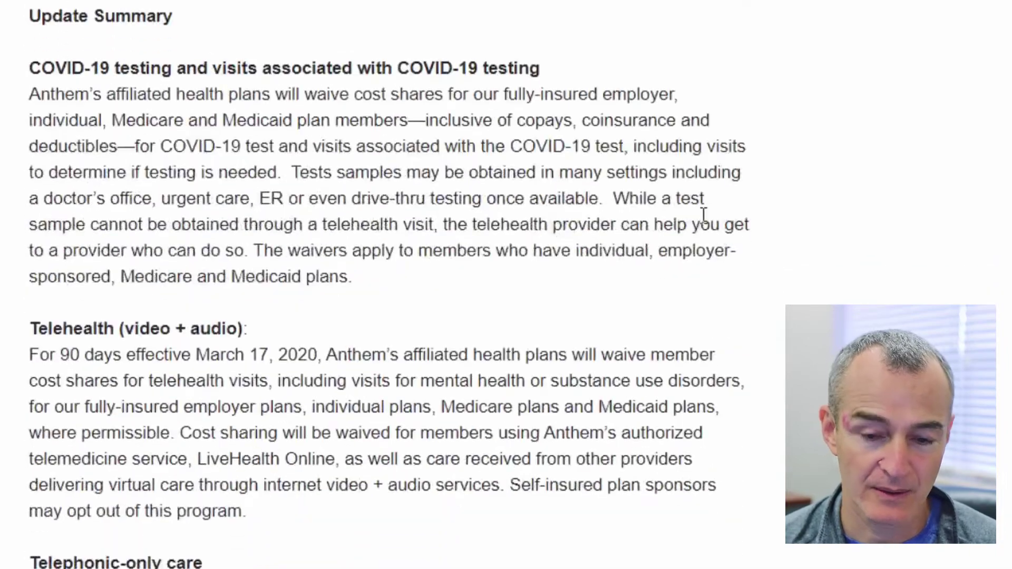
scroll(704, 216, "up", 10)
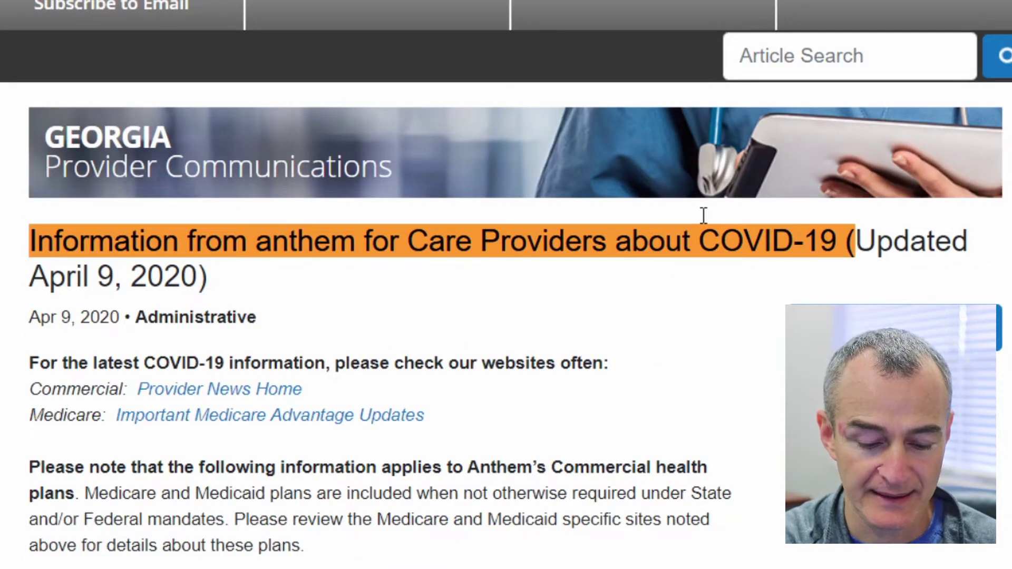
type("therapy")
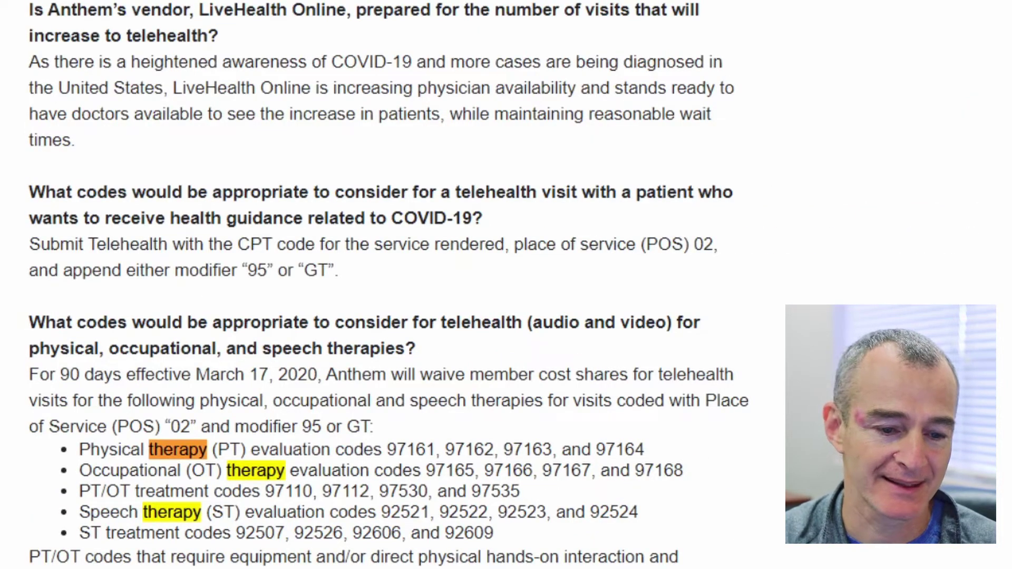
key("Escape")
scroll(668, 263, "down", 5)
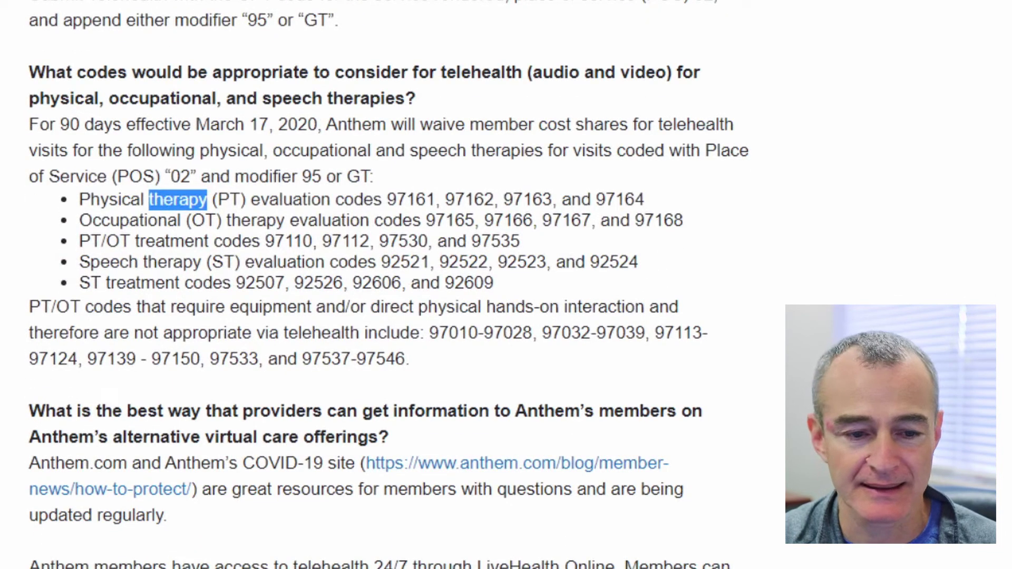
key("ctrl+plus")
key("ctrl+plus")
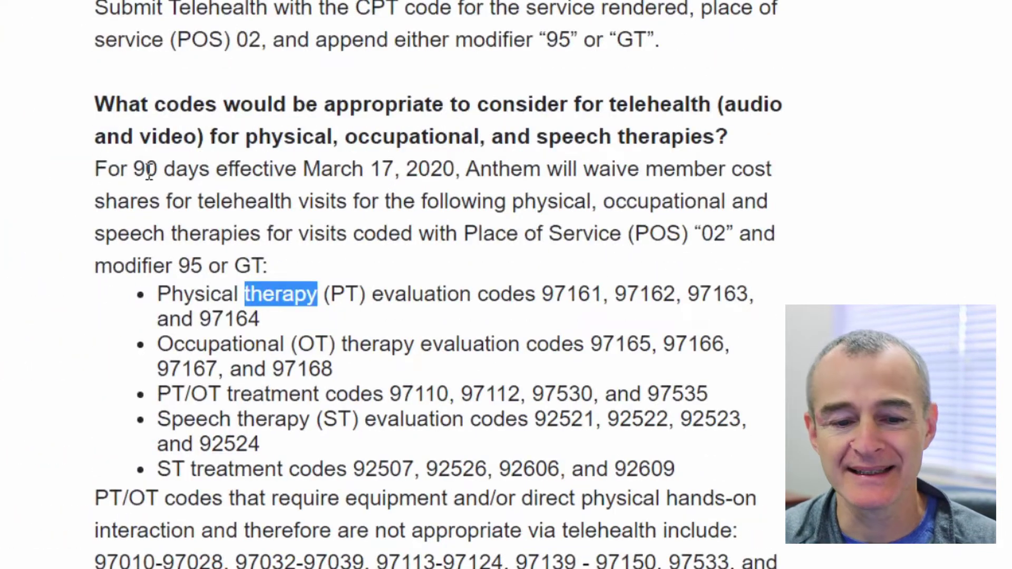
Examine the therapy section's effective date, place-of-service requirement, PT evaluation codes and PT/OT treatment codes, highlighting each while reading.
double_click(385, 169)
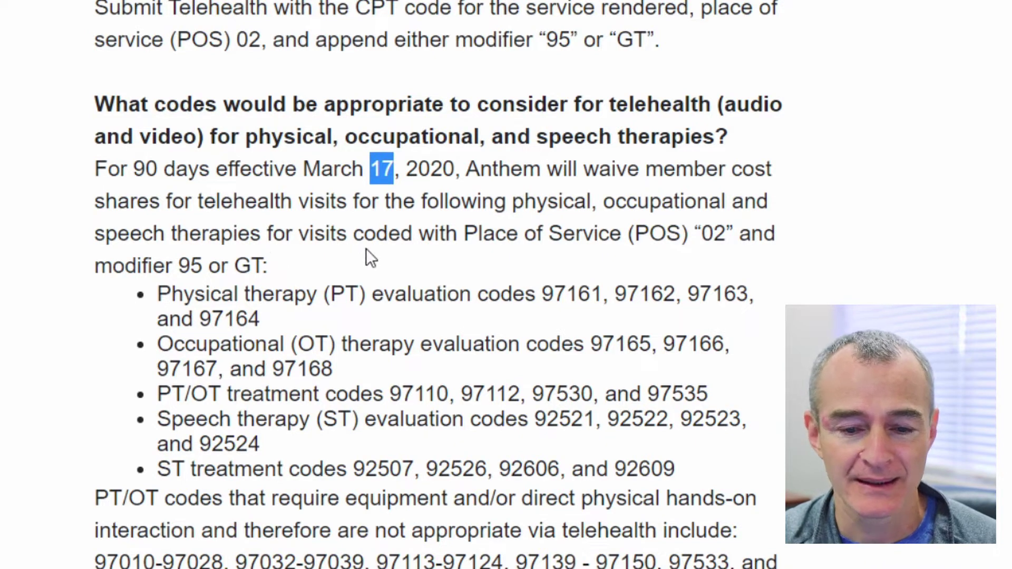
left_click_drag(285, 235, 739, 235)
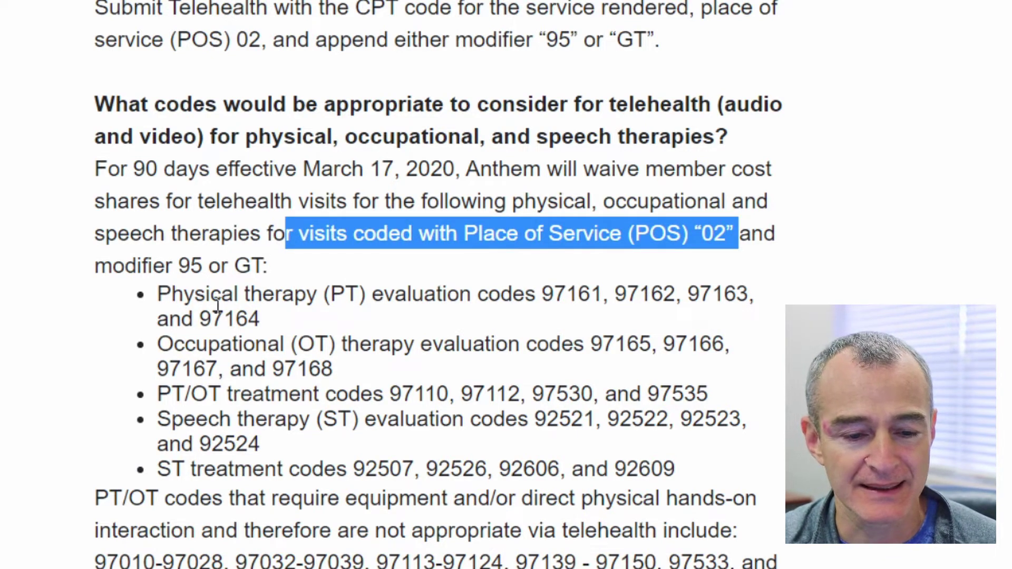
left_click_drag(157, 294, 263, 328)
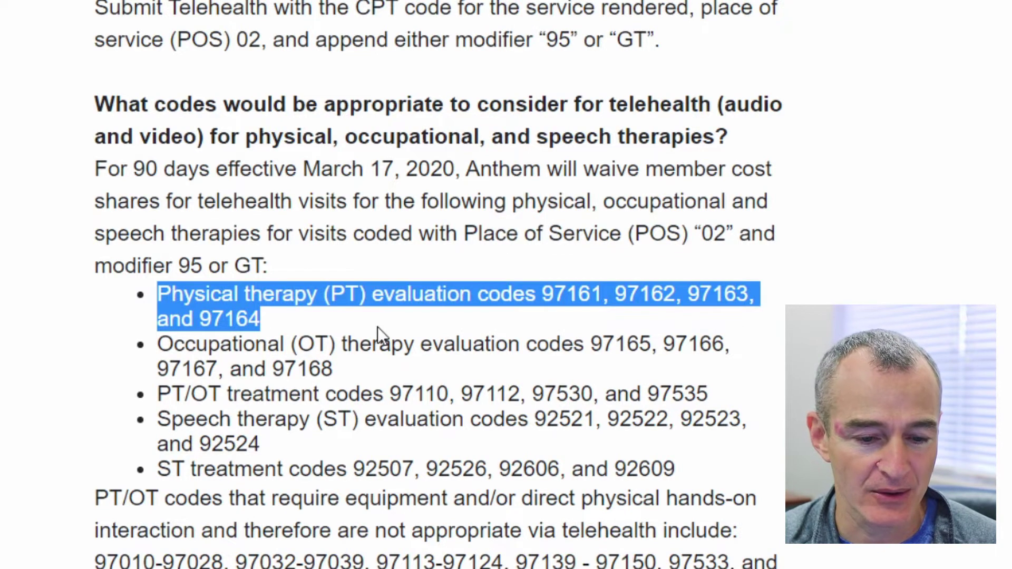
scroll(397, 350, "down", 2)
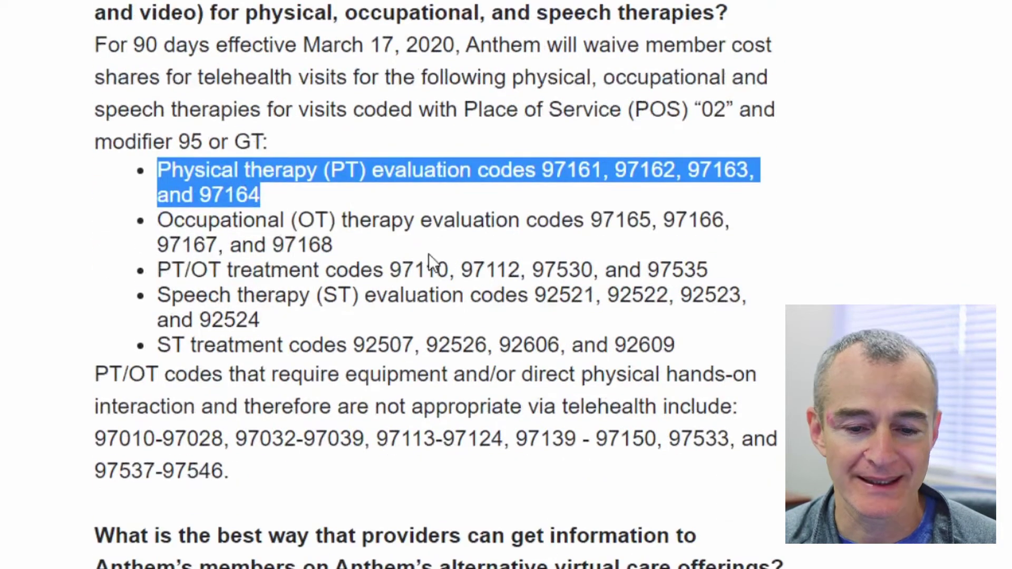
double_click(412, 266)
double_click(489, 268)
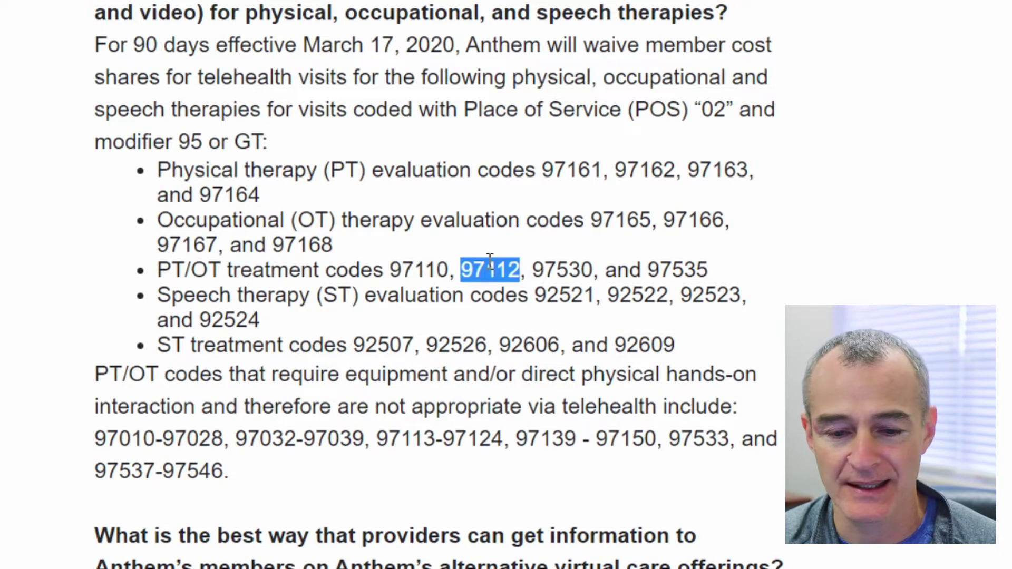
double_click(552, 272)
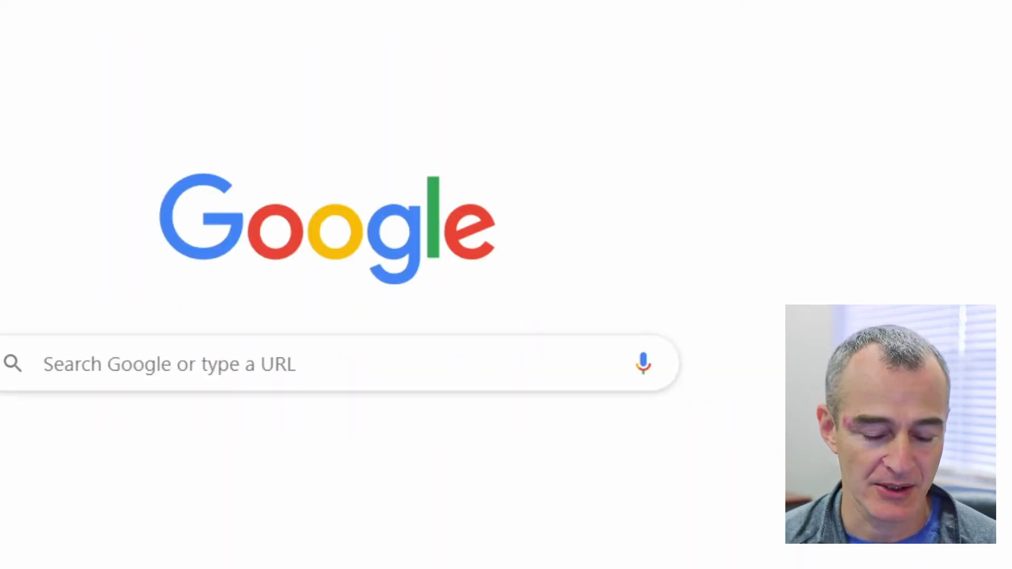
Open the Office Ally site, log in with the saved credentials and start a new online claim entry.
type("of")
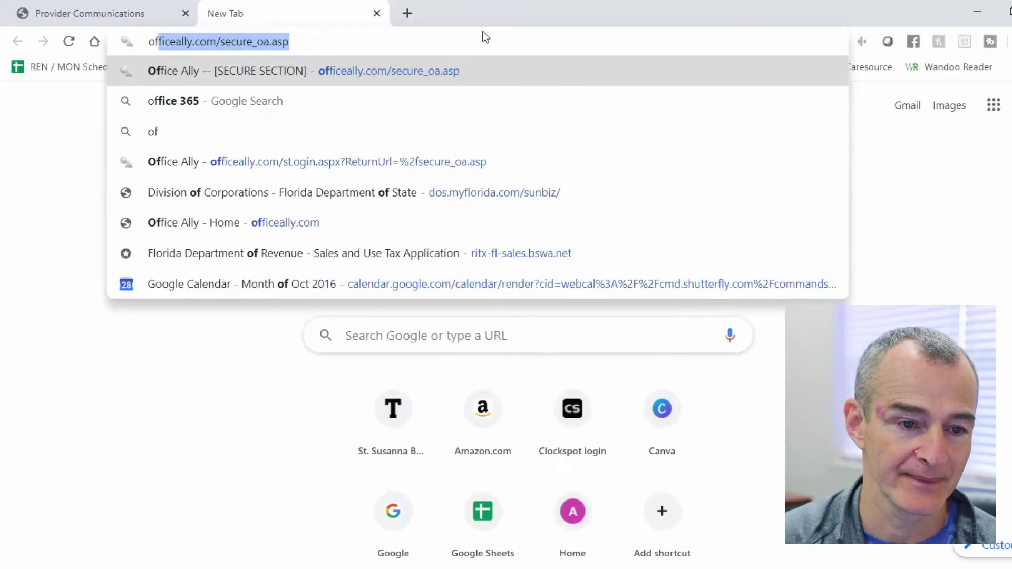
key("Return")
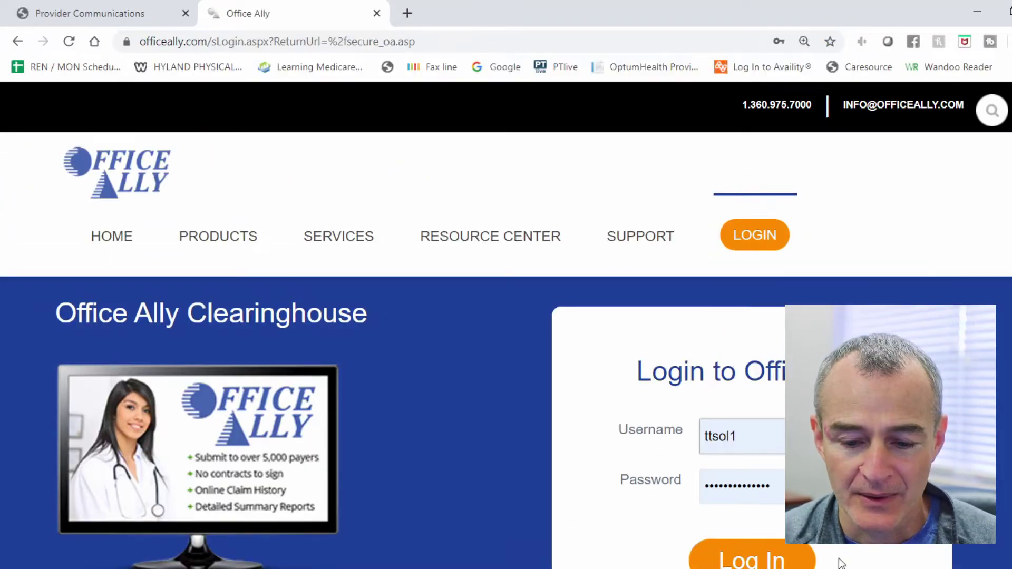
left_click(780, 551)
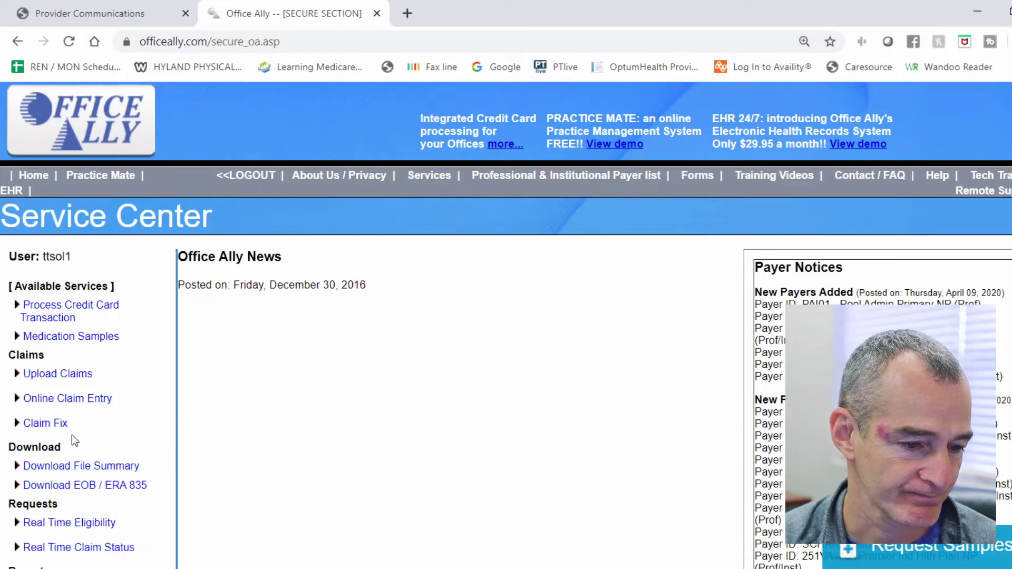
left_click(138, 401)
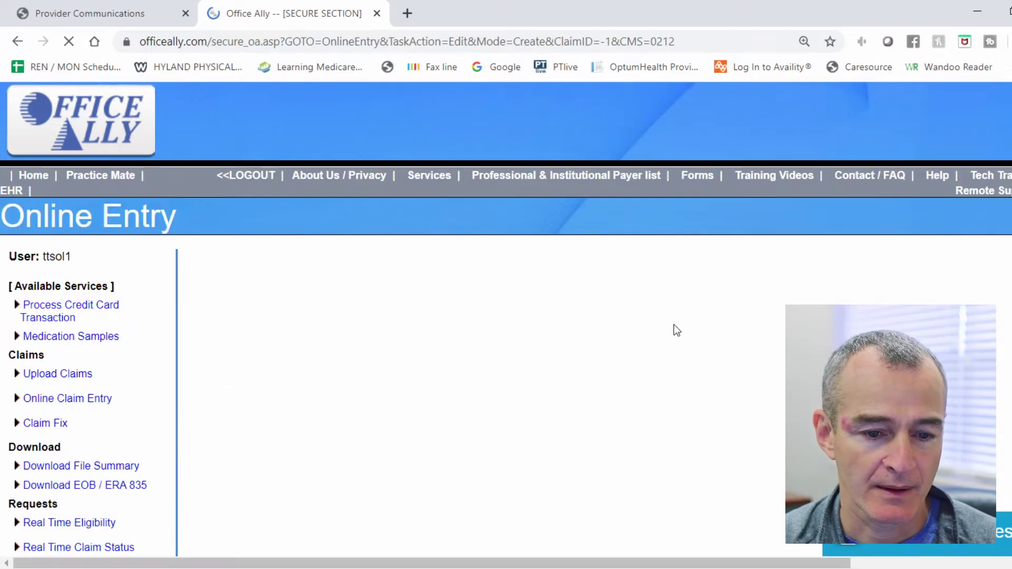
Set both the From and To dates of service on line 1 of the claim to April 10, 2020.
scroll(485, 331, "down", 12)
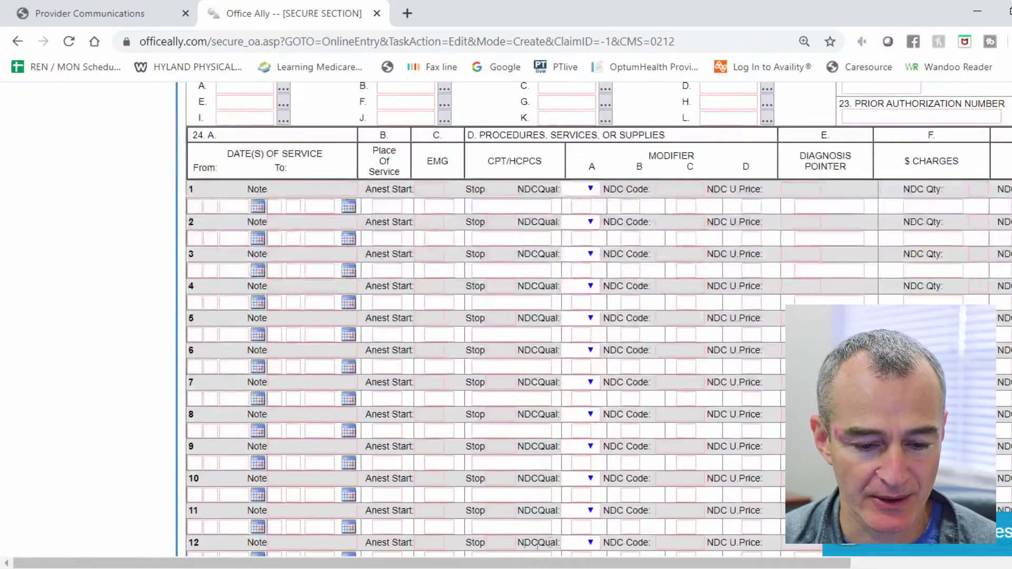
left_click_drag(524, 564, 640, 564)
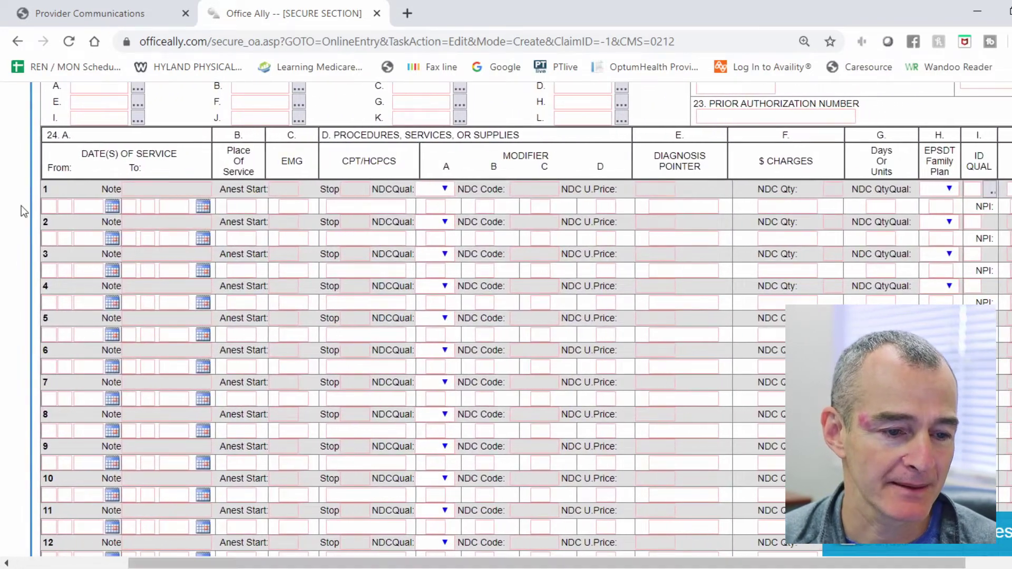
left_click(111, 207)
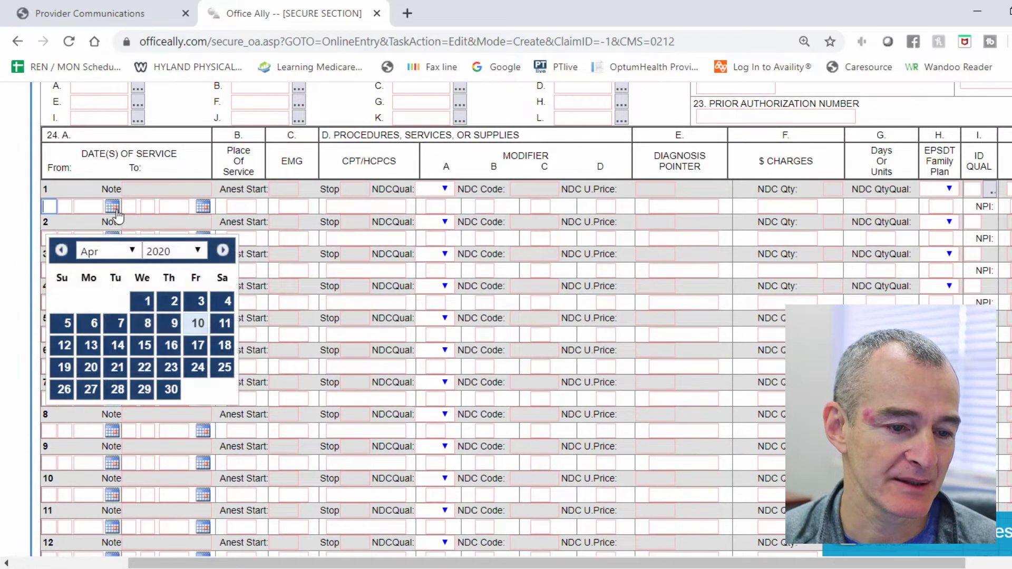
left_click(198, 324)
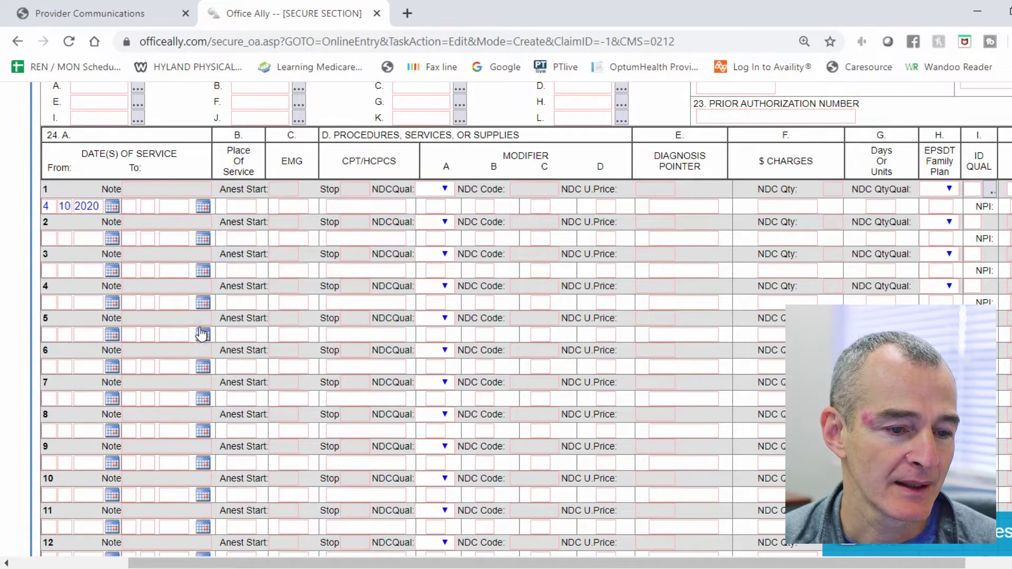
left_click(203, 206)
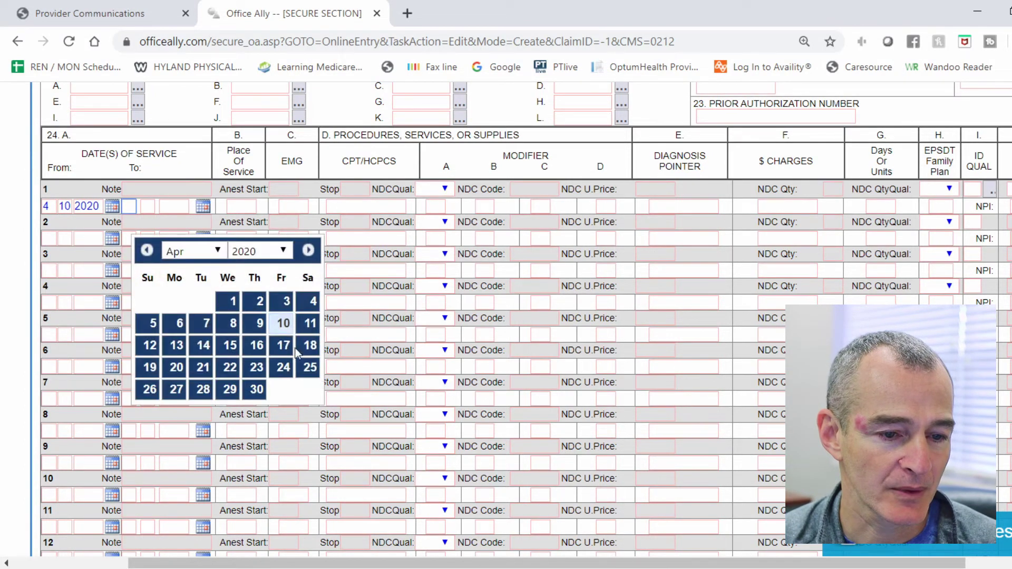
left_click(283, 322)
Enter place of service 02 and CPT code 97161 on service line 1.
left_click(242, 206)
type("02")
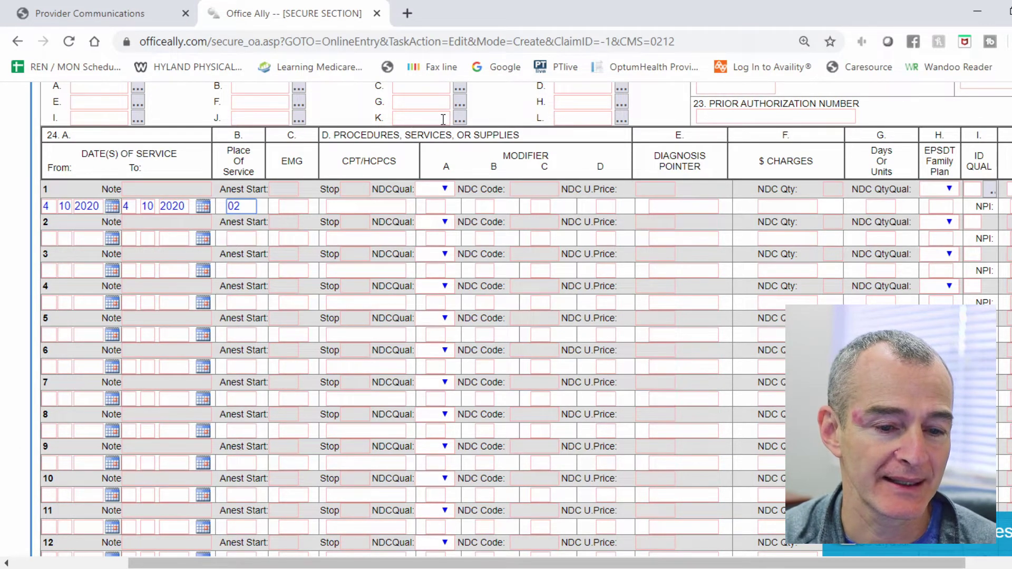
left_click(363, 208)
type("97161")
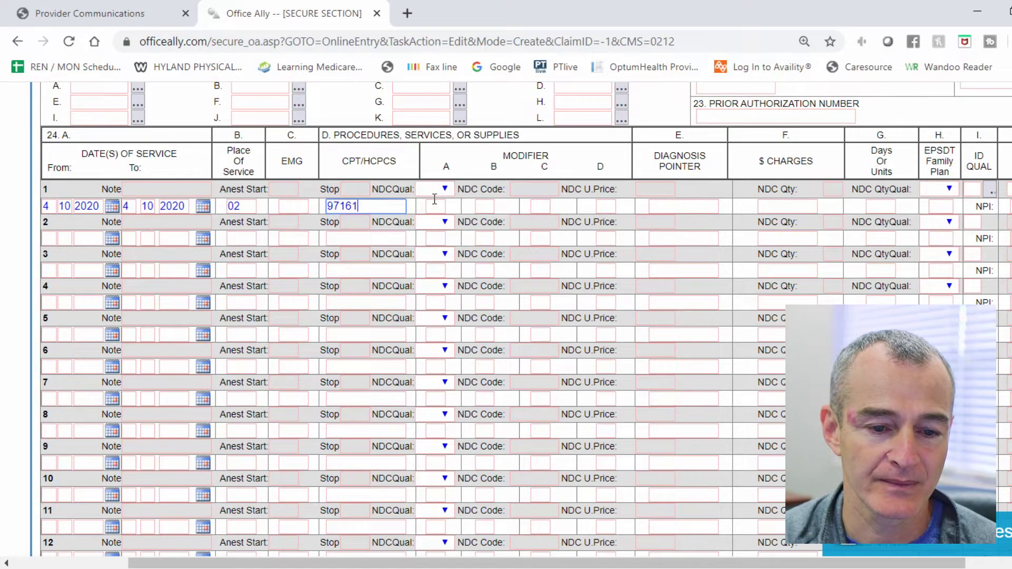
Add GP as modifier A and 95 as modifier B on service line 1.
key("Tab")
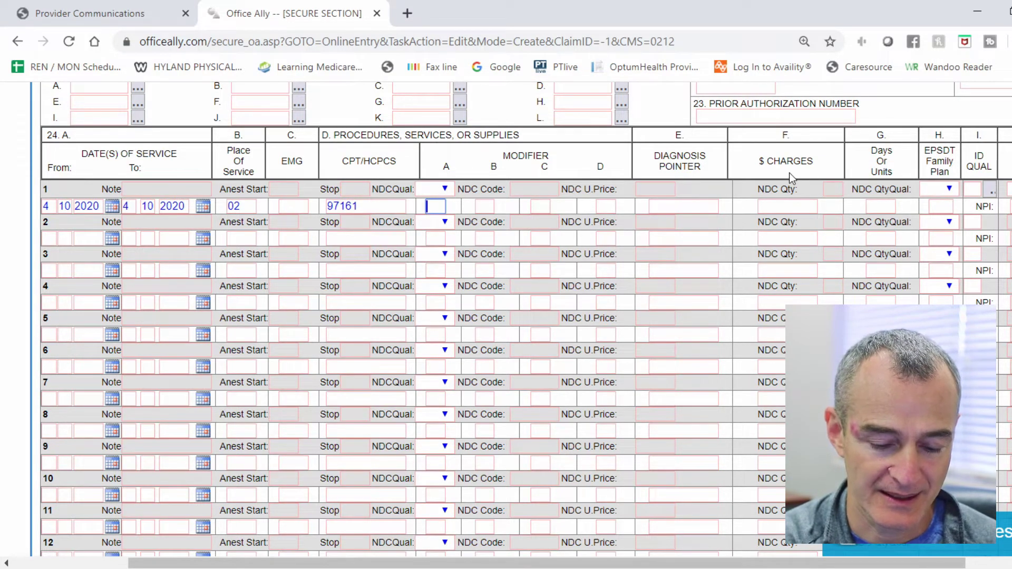
type("GP")
key("Tab")
type("95")
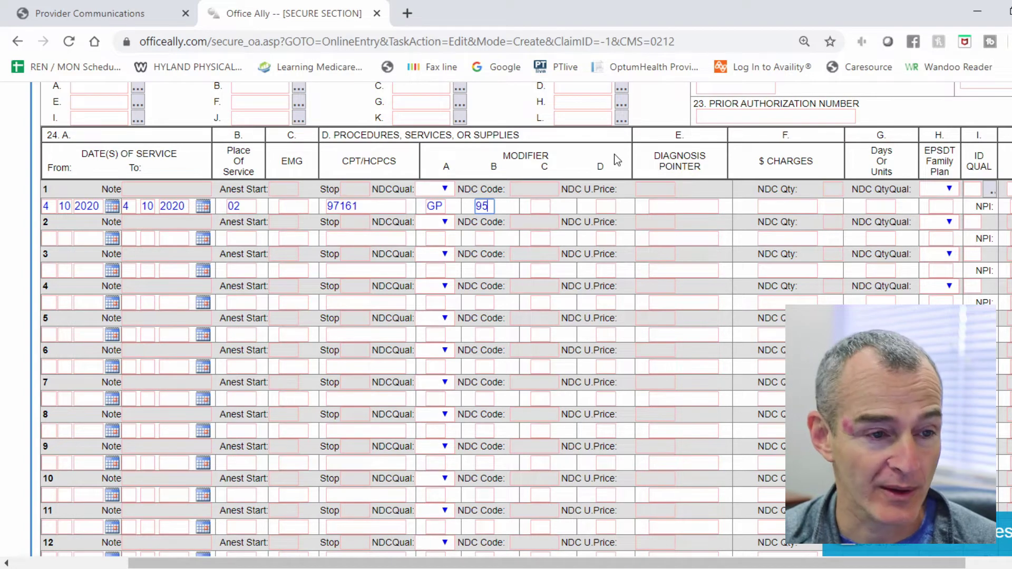
Check in the Anthem article which telehealth modifiers are accepted for therapy visits.
left_click(87, 15)
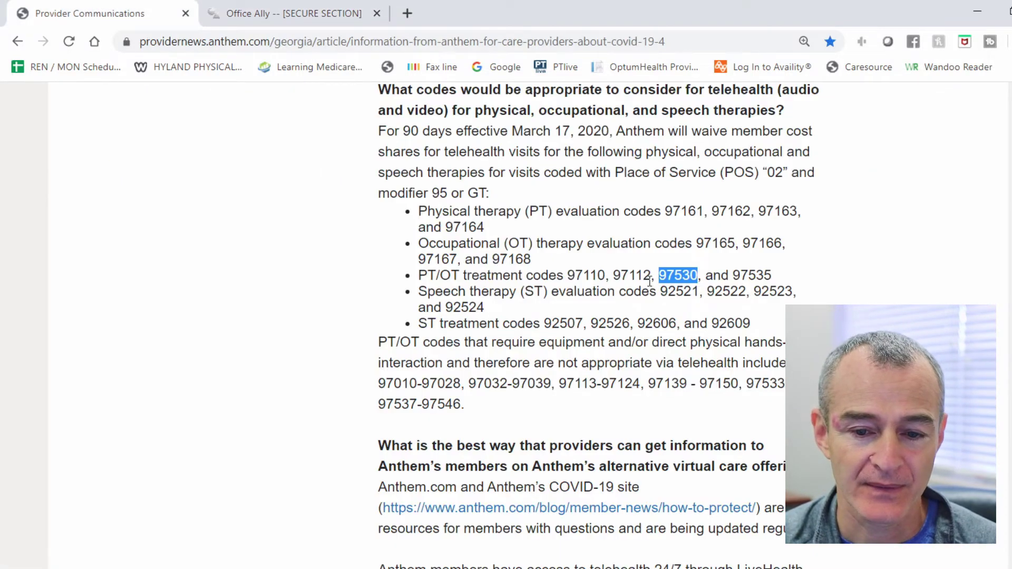
scroll(510, 173, "up", 4)
double_click(477, 433)
double_click(440, 433)
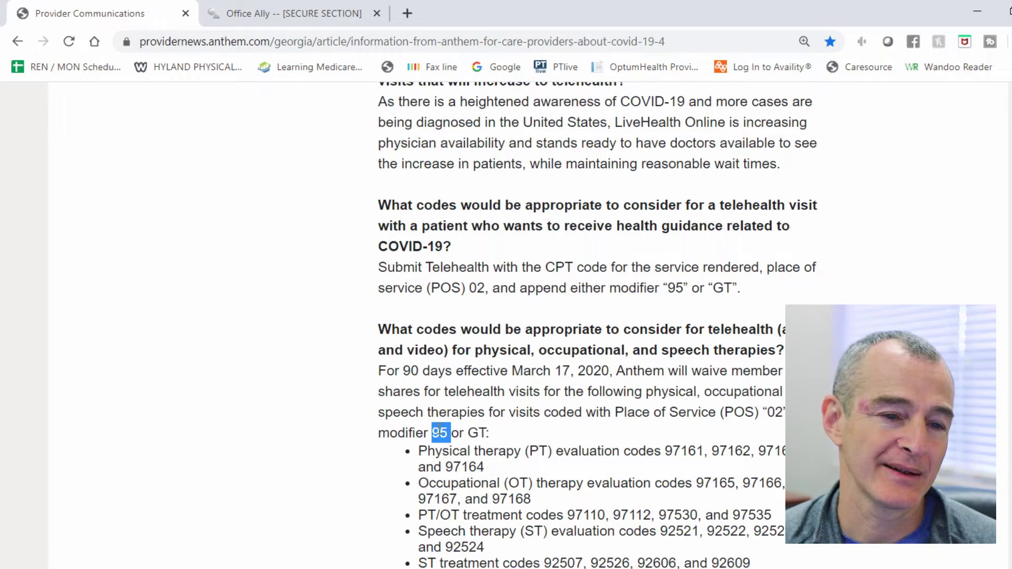
Back in the Office Ally claim, set line 1's diagnosis pointer to A and enter M545 as diagnosis A.
left_click(308, 22)
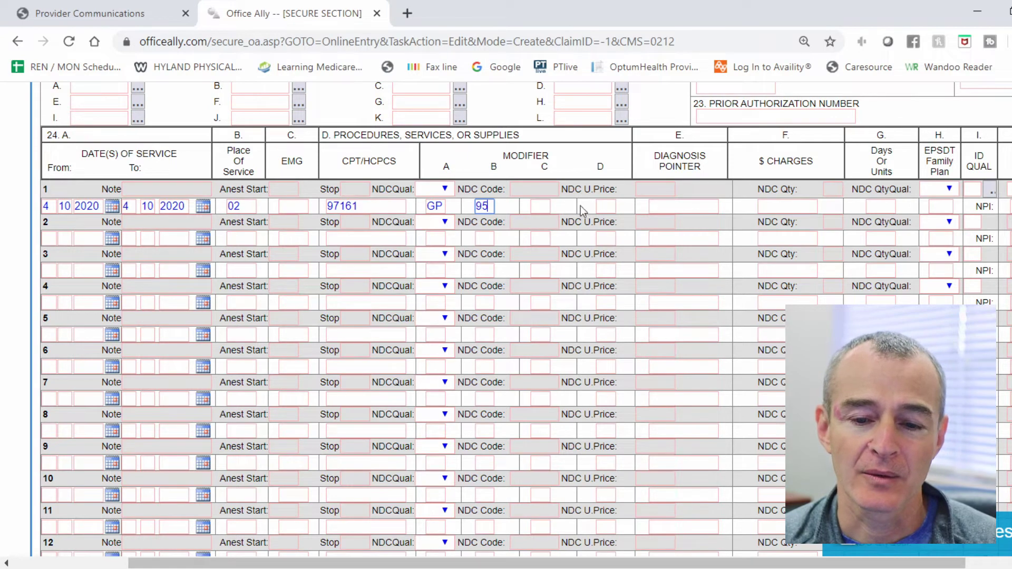
left_click(694, 202)
type("A")
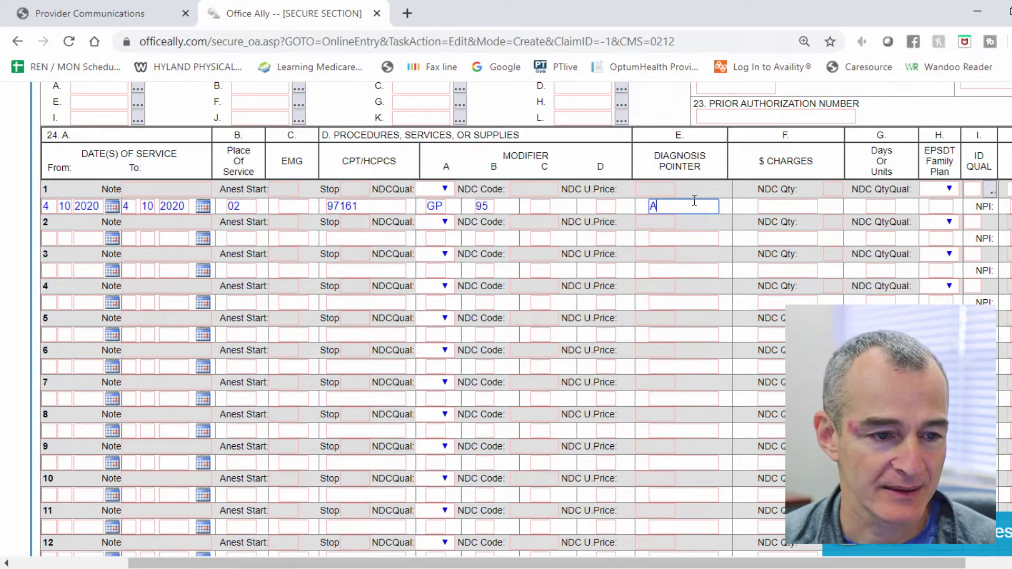
scroll(306, 203, "up", 3)
left_click(98, 252)
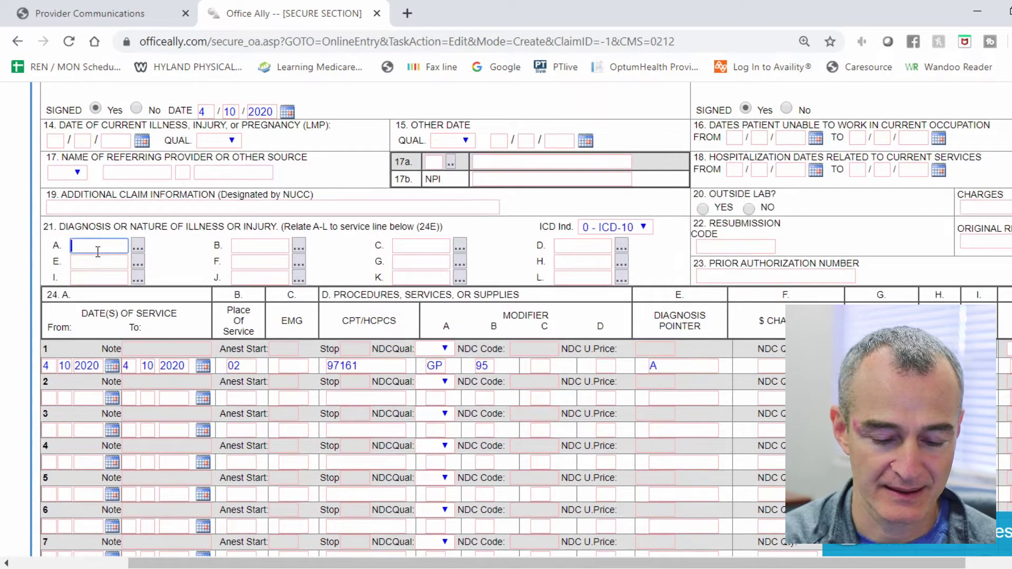
type("M545")
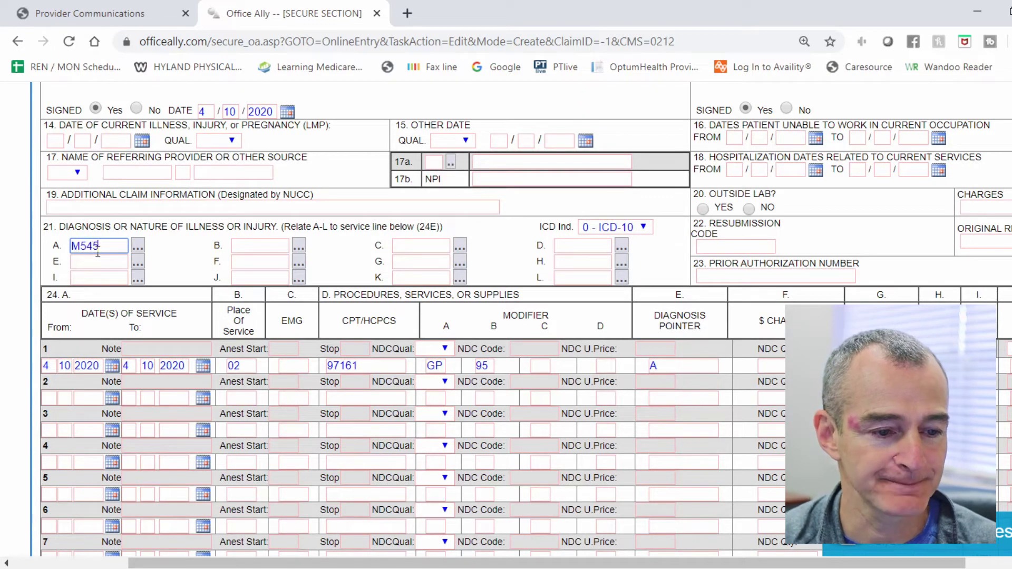
key("Tab")
Enter a charge of 150 and 1 unit on service line 1.
left_click(793, 366)
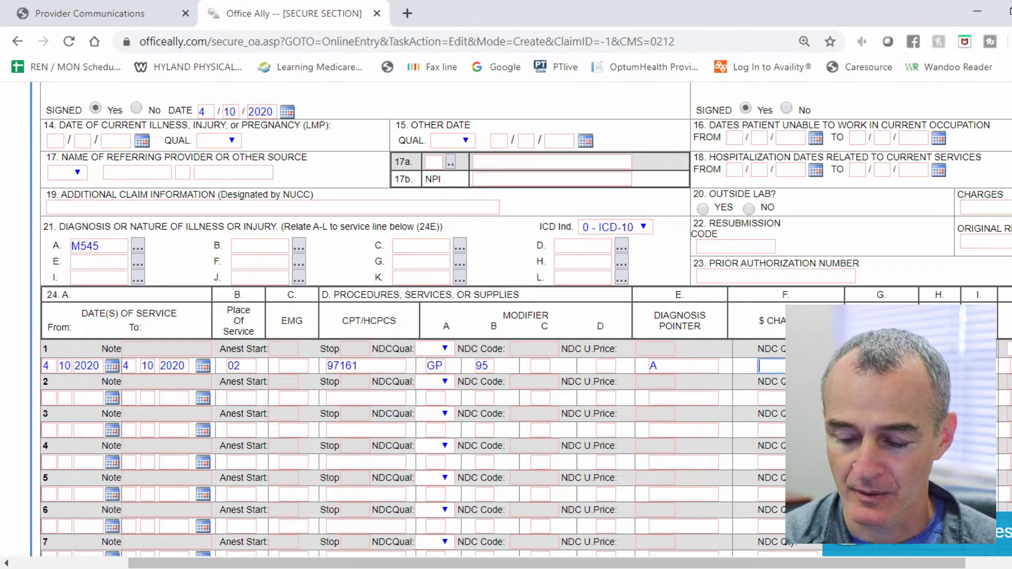
type("150")
key("Tab")
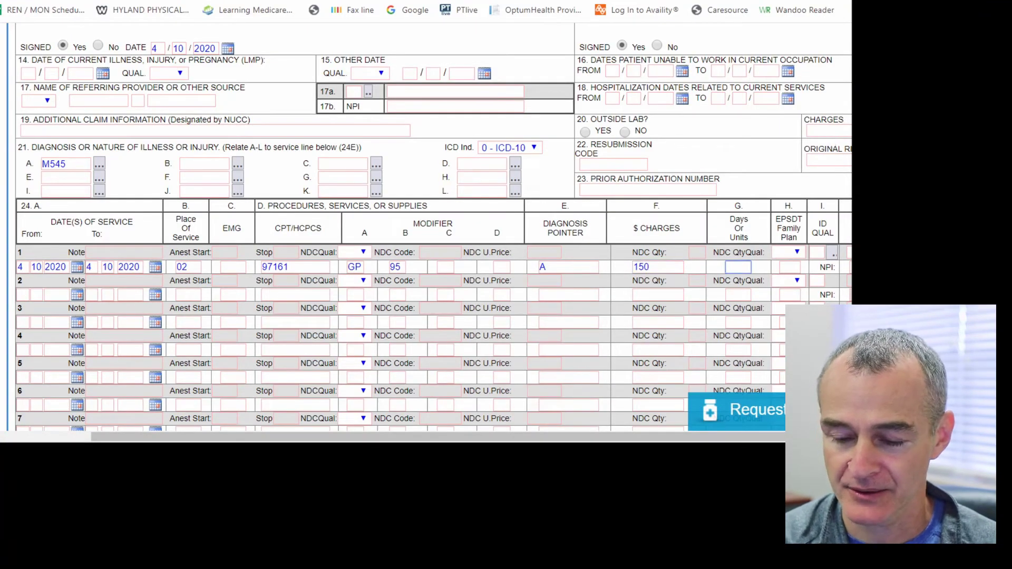
type("1")
Fill in the rendering provider's NPI number on service line 1, leaving the EPSDT field blank.
key("Tab")
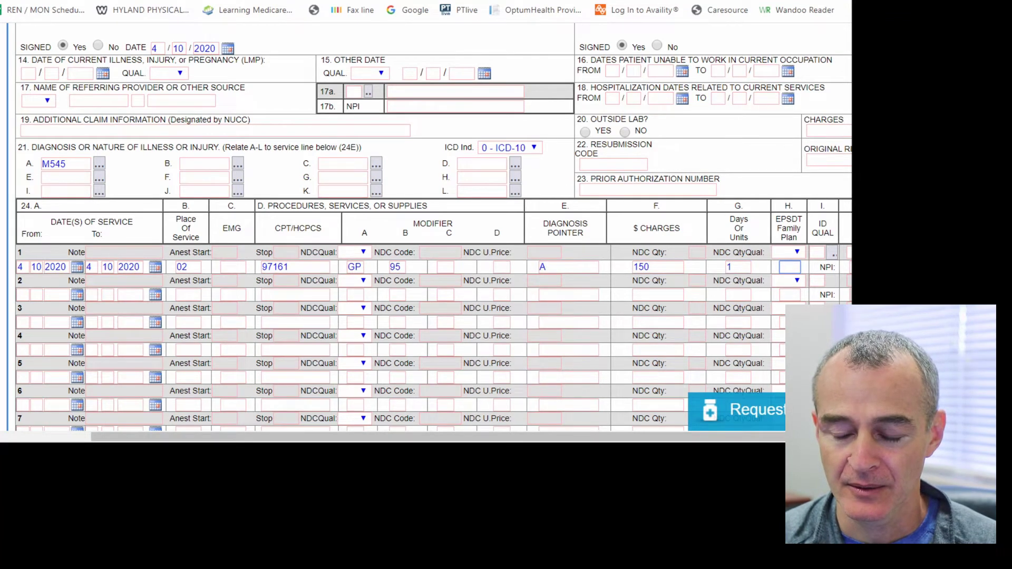
key("Tab")
type("123456")
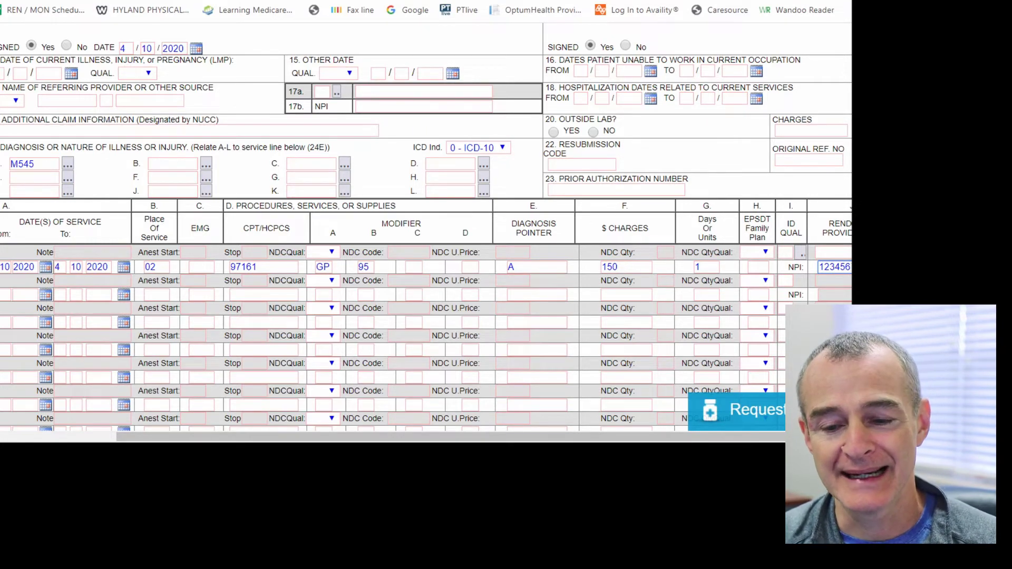
Look at the Billing/Group NPI field in box 33a at the end of the claim form.
scroll(631, 330, "down", 10)
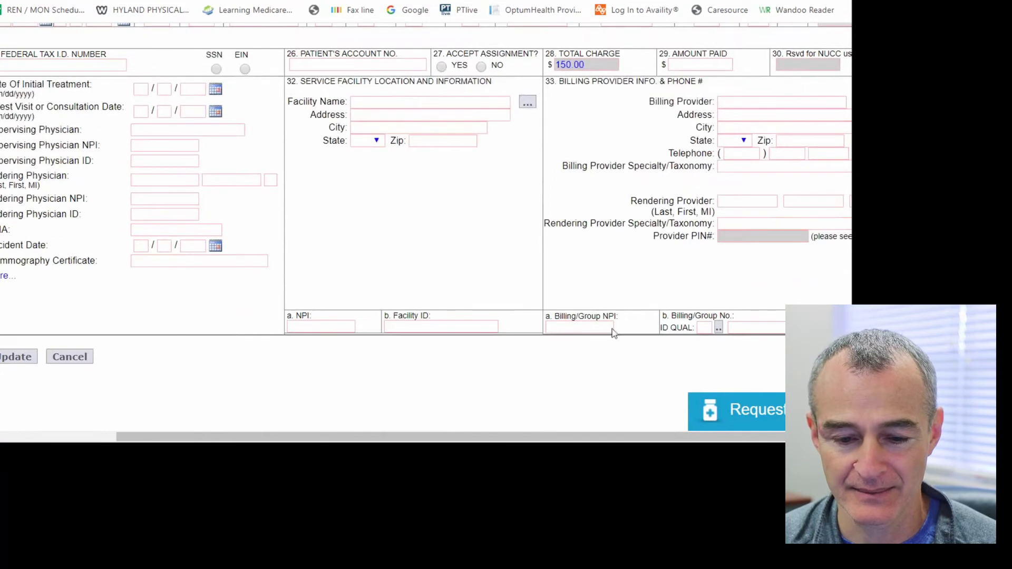
left_click_drag(548, 317, 672, 315)
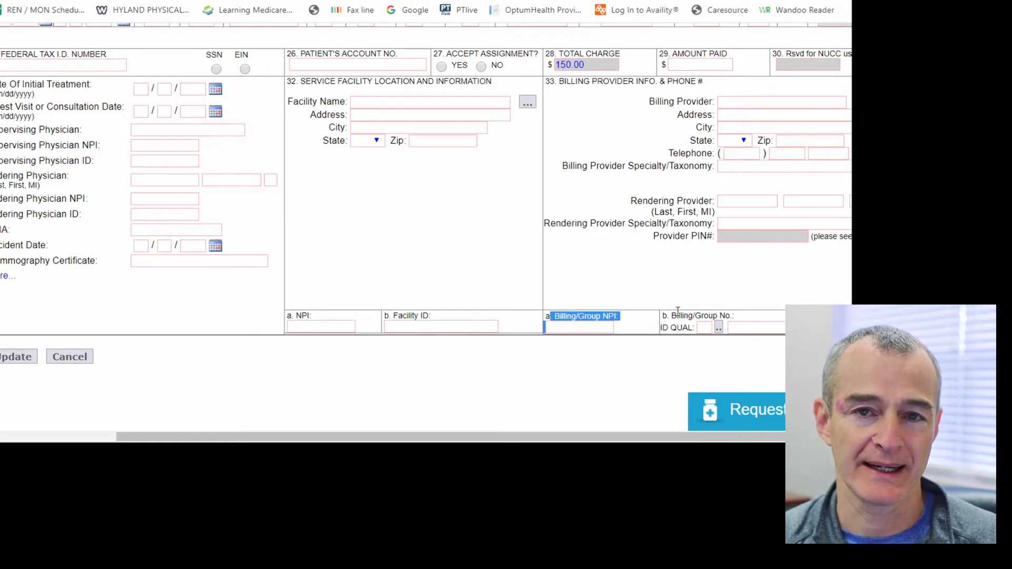
scroll(716, 270, "up", 8)
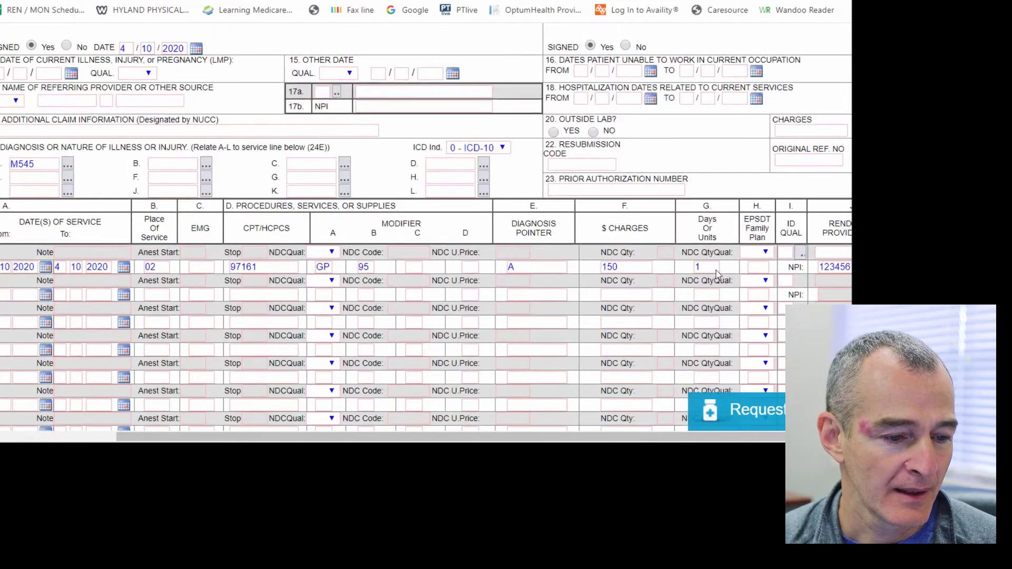
Set service line 2's from and to dates to 4/10/2020 and its place of service to 02.
left_click(45, 294)
left_click(117, 395)
left_click(124, 295)
left_click(193, 395)
left_click(165, 294)
type("02")
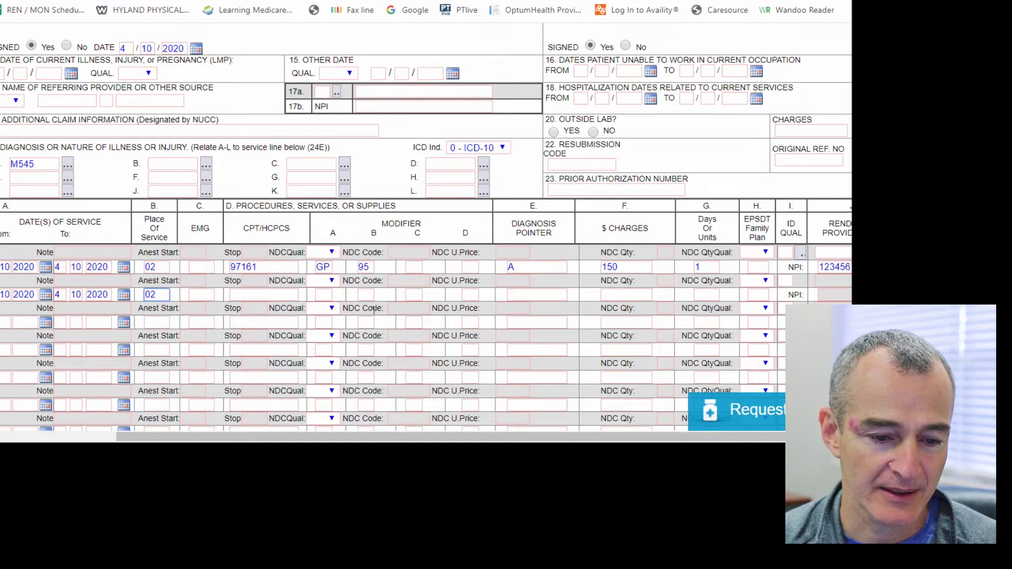
Enter procedure code 97110 on service line 2 with GP as modifier A and 95 as modifier B.
left_click(266, 293)
type("97110")
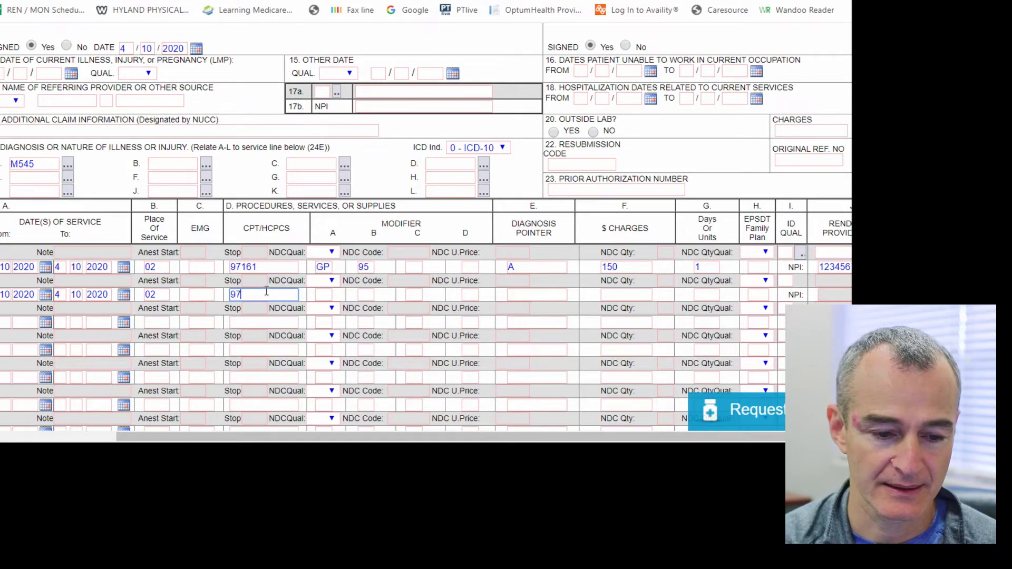
key("Tab")
key("Tab")
key("shift+Tab")
type("GP")
key("Tab")
type("95")
Complete service line 2 with diagnosis pointer A, a charge of 100 and 2 units, leaving modifiers C and D blank.
key("Tab")
key("Tab")
key("Tab")
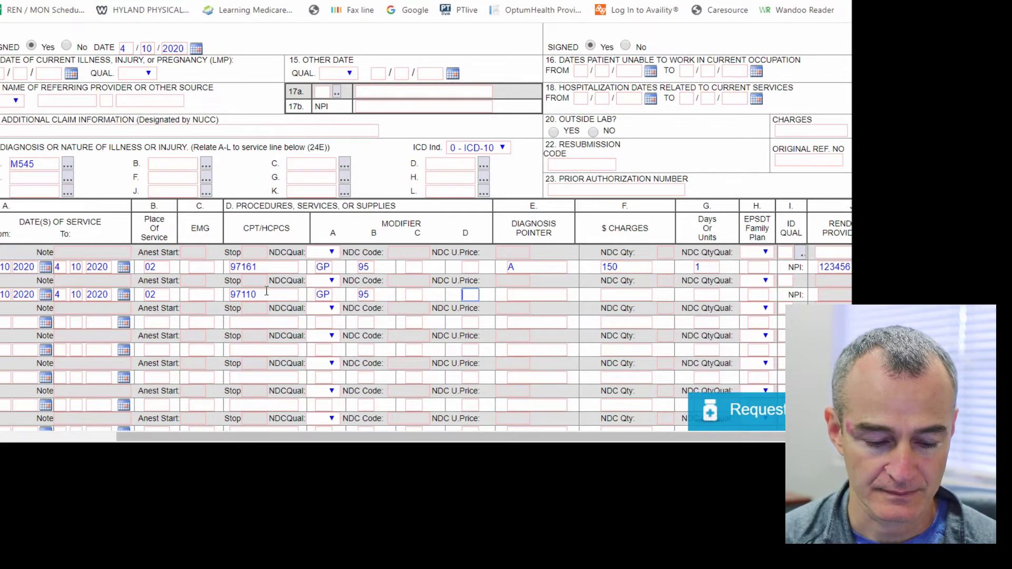
key("Tab")
key("shift+Tab")
type("100")
key("Tab")
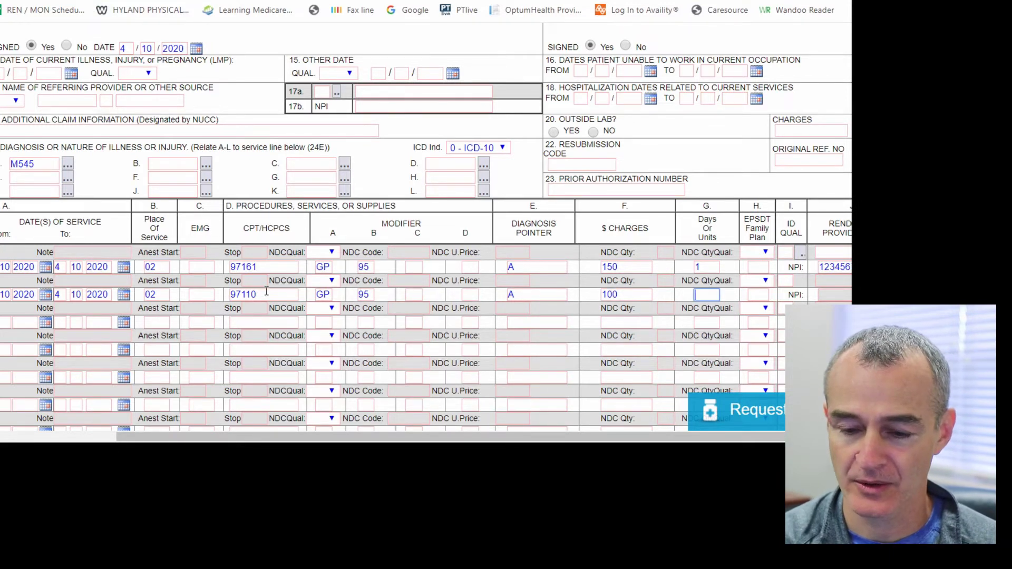
type("2")
key("Tab")
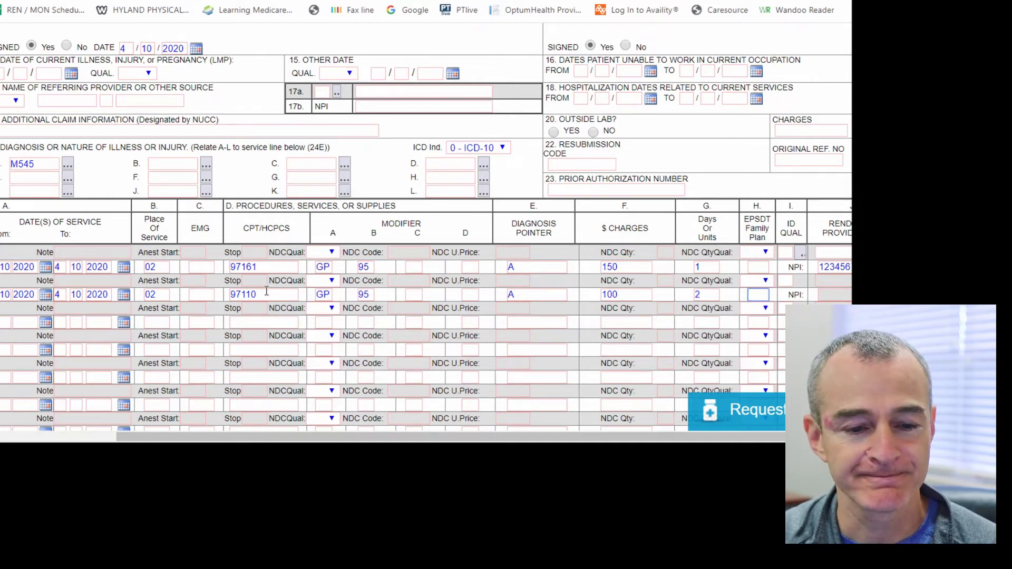
scroll(272, 335, "down", 1)
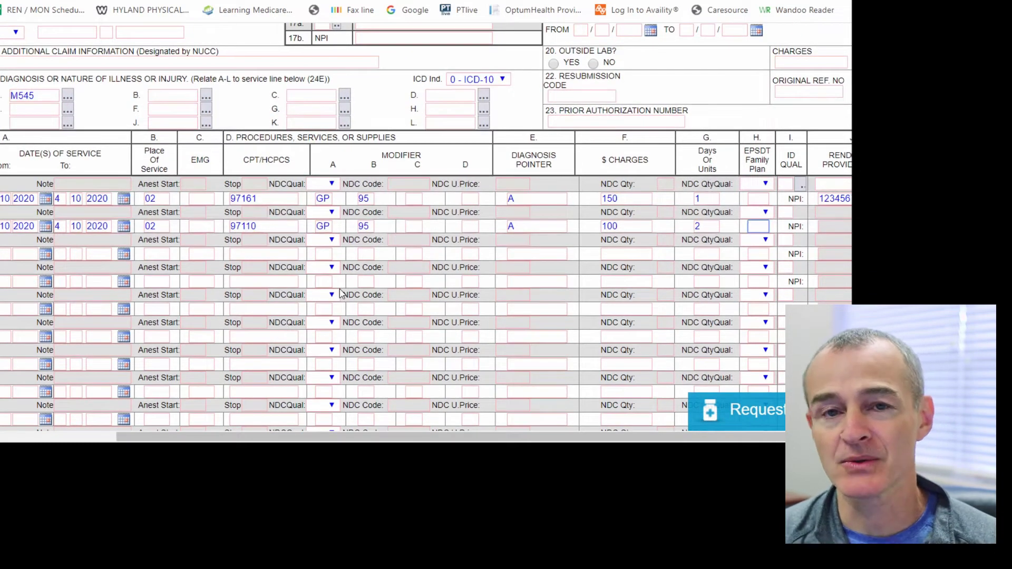